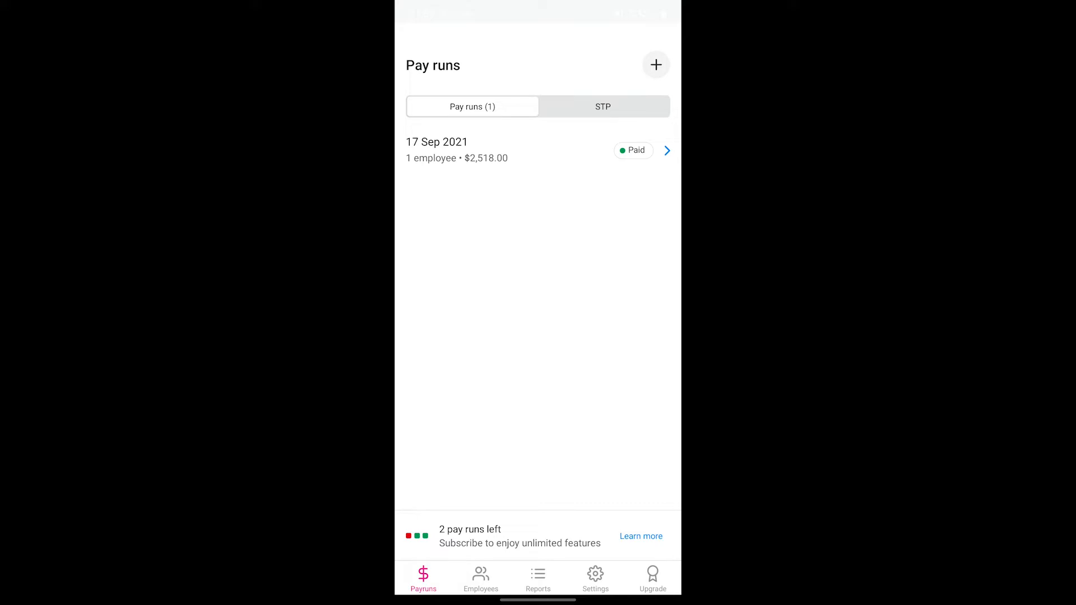
# - Open the upgrade options in the mobile payroll app and choose to subscribe to the $9.99/m premium plan
pyautogui.click(653, 578)
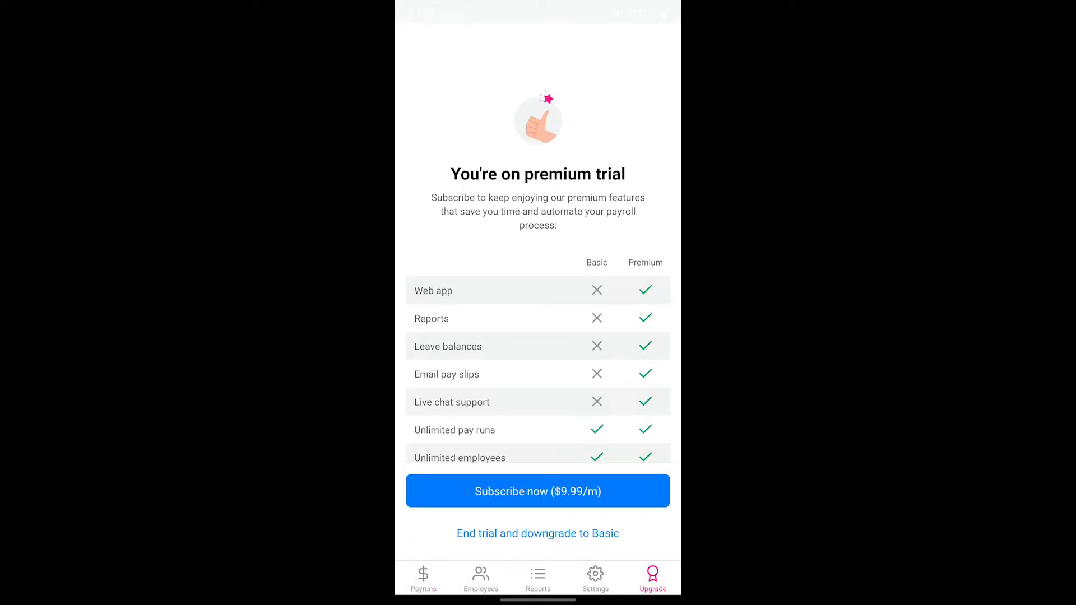
pyautogui.click(538, 491)
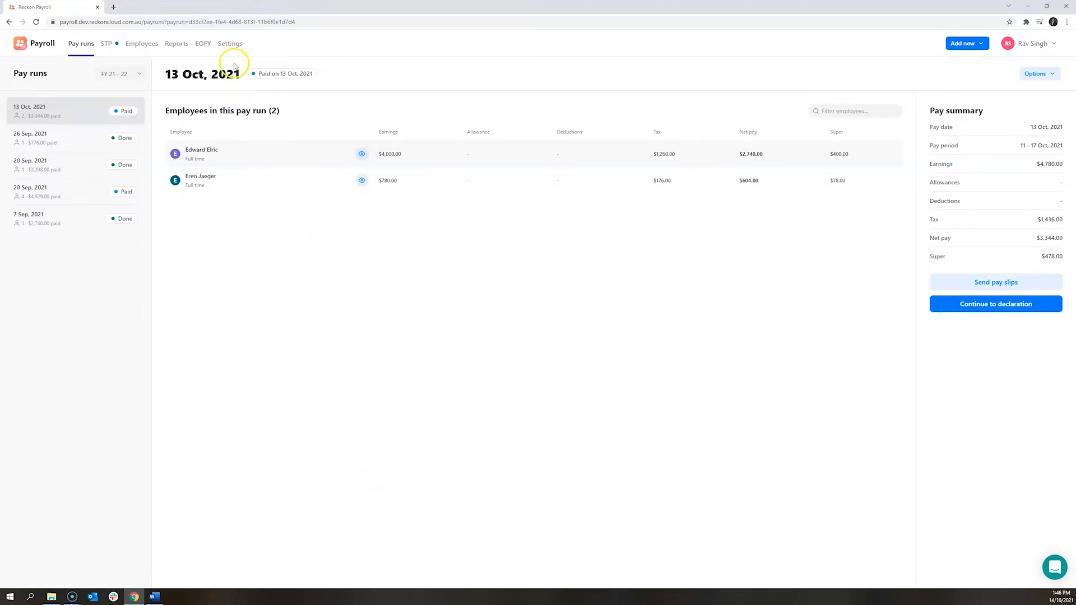
# - Switch to the Reckon Payroll web app and start a pay schedule with Fortnightly frequency, named "My fortnightly pay schedule"
pyautogui.click(228, 47)
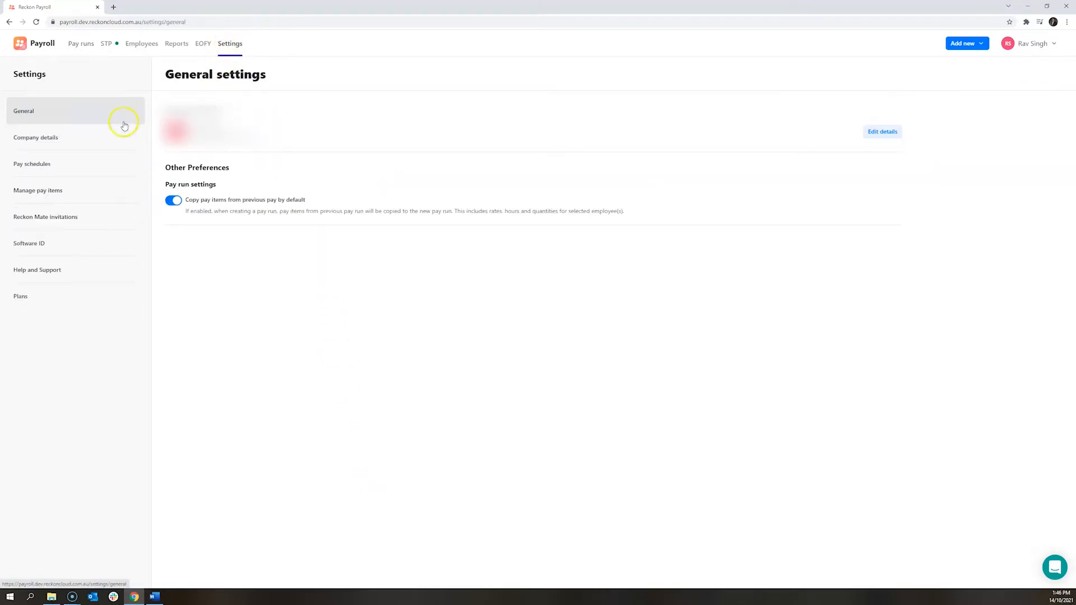
pyautogui.click(44, 167)
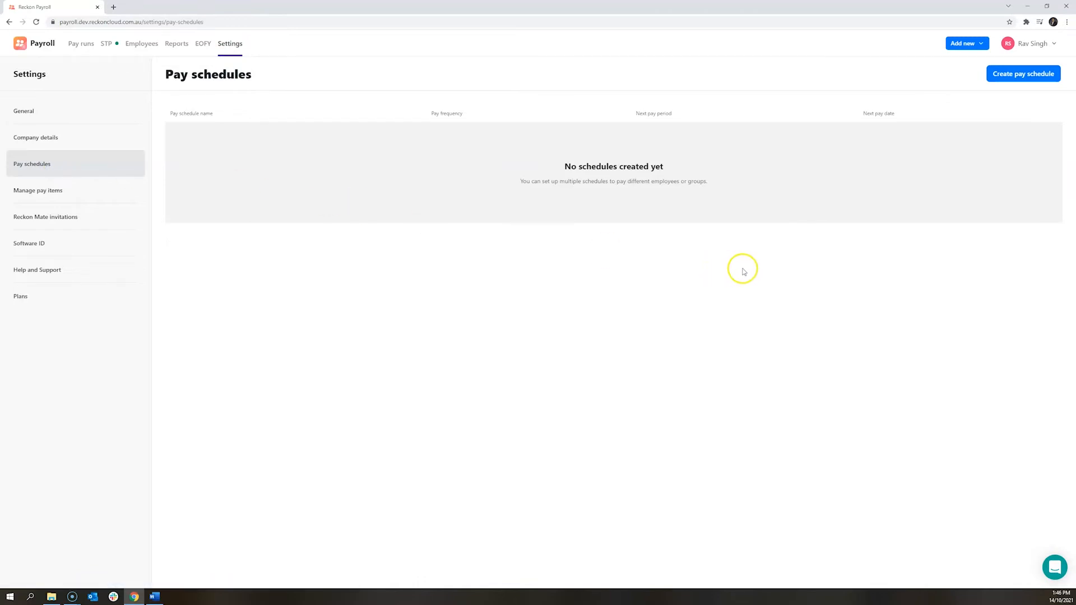
pyautogui.click(1032, 75)
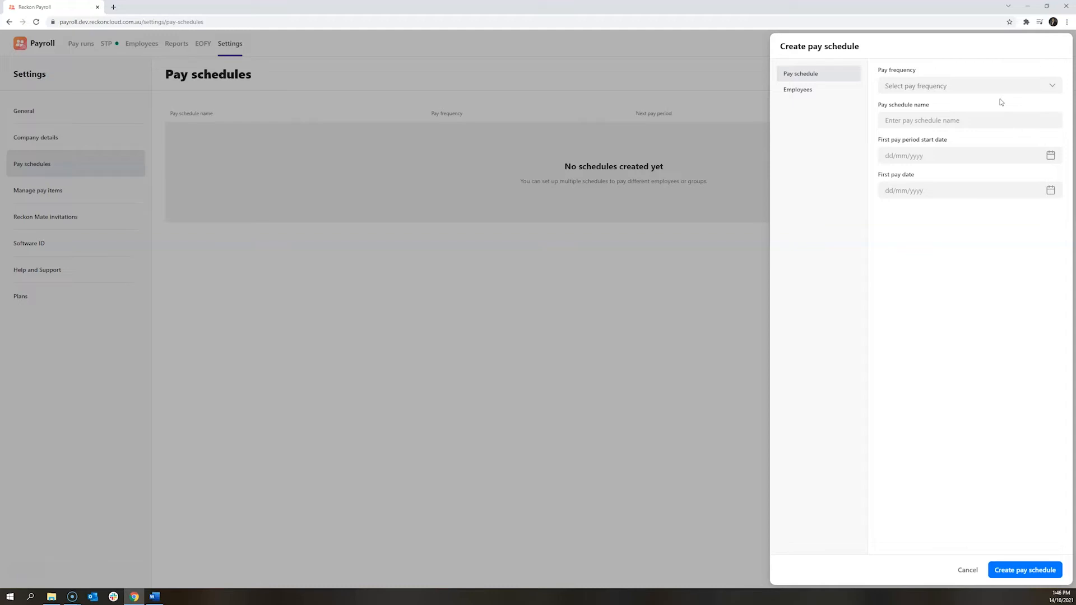
pyautogui.click(1021, 87)
pyautogui.click(935, 114)
pyautogui.click(922, 123)
pyautogui.write('My fortnightly pay schedule')
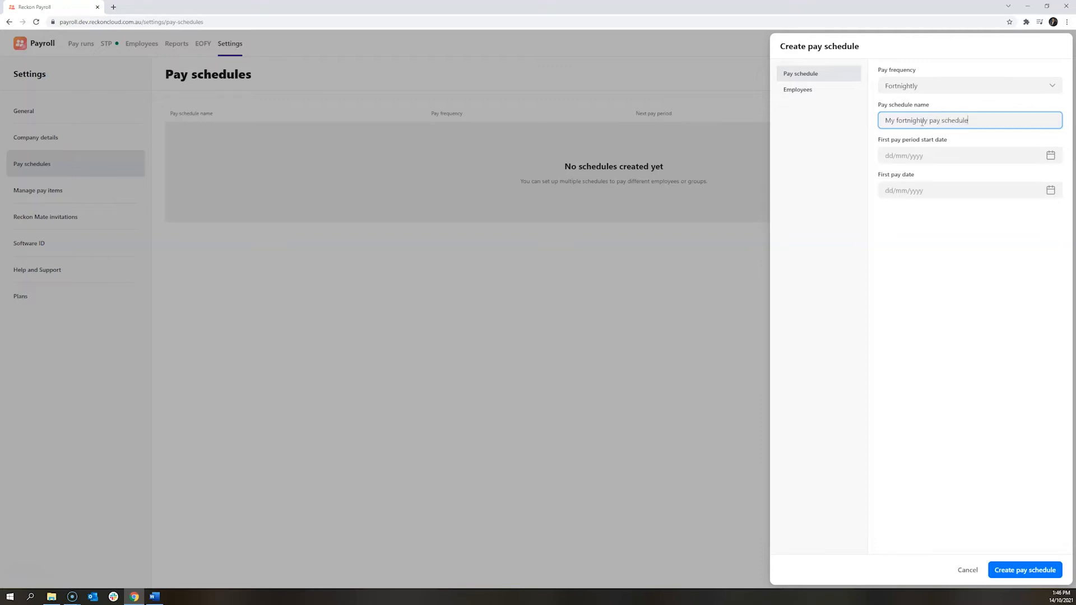
# - Set both the first pay period start date and the first pay date of the schedule to 18/10/2021
pyautogui.click(919, 155)
pyautogui.click(893, 262)
pyautogui.click(941, 197)
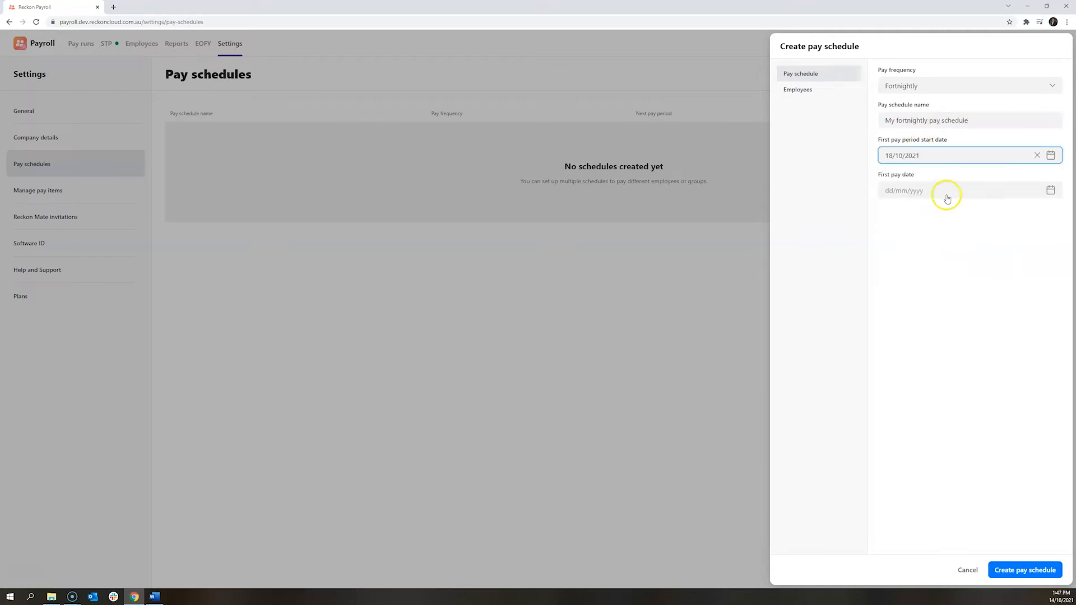
pyautogui.click(893, 296)
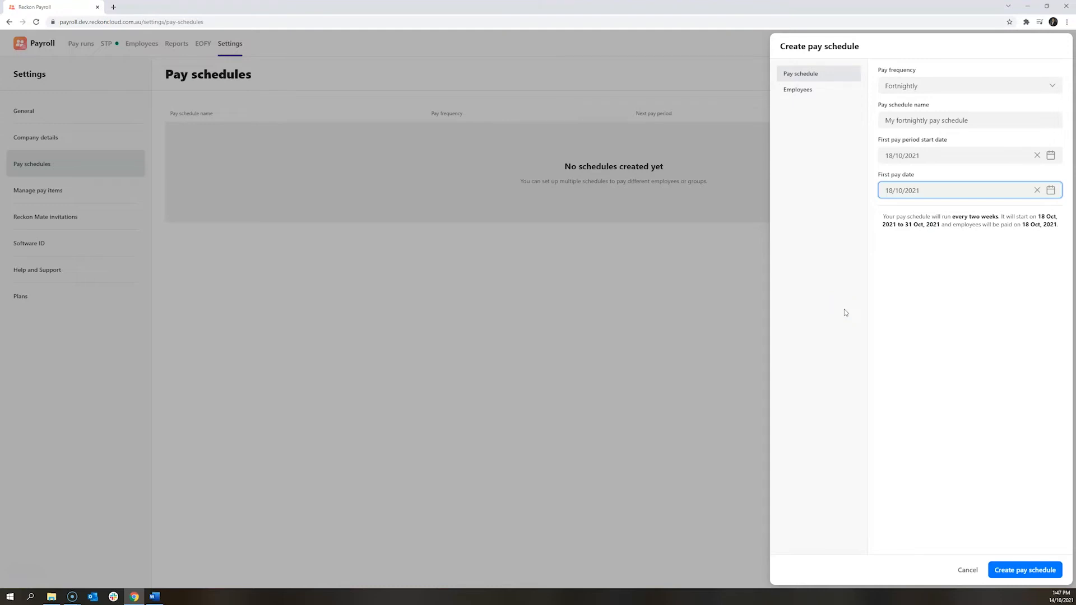
# - Add the first listed fortnightly employee to the pay schedule and create the schedule
pyautogui.click(807, 92)
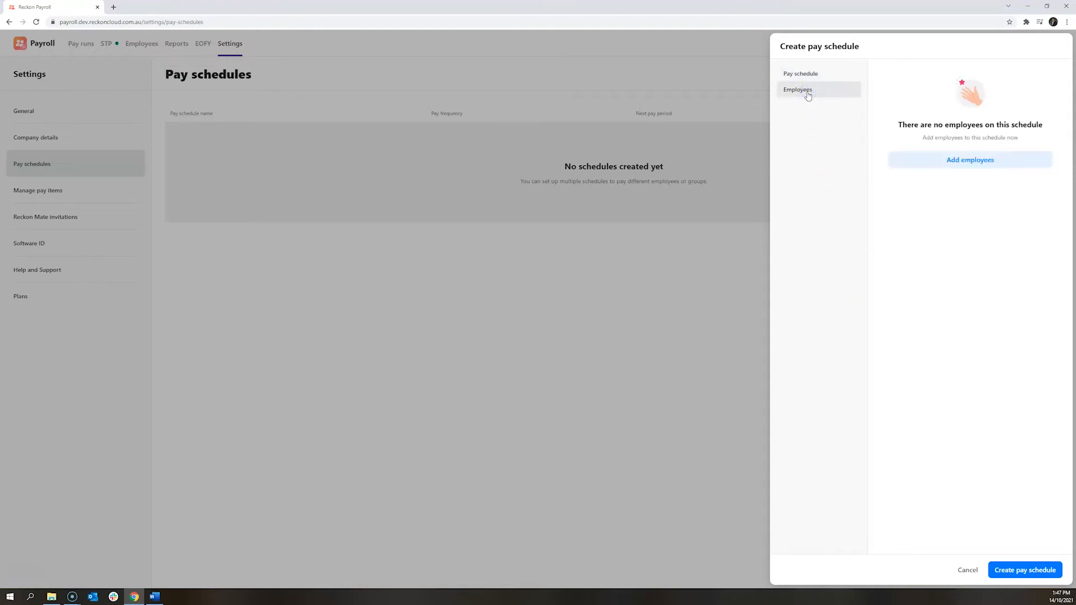
pyautogui.click(953, 166)
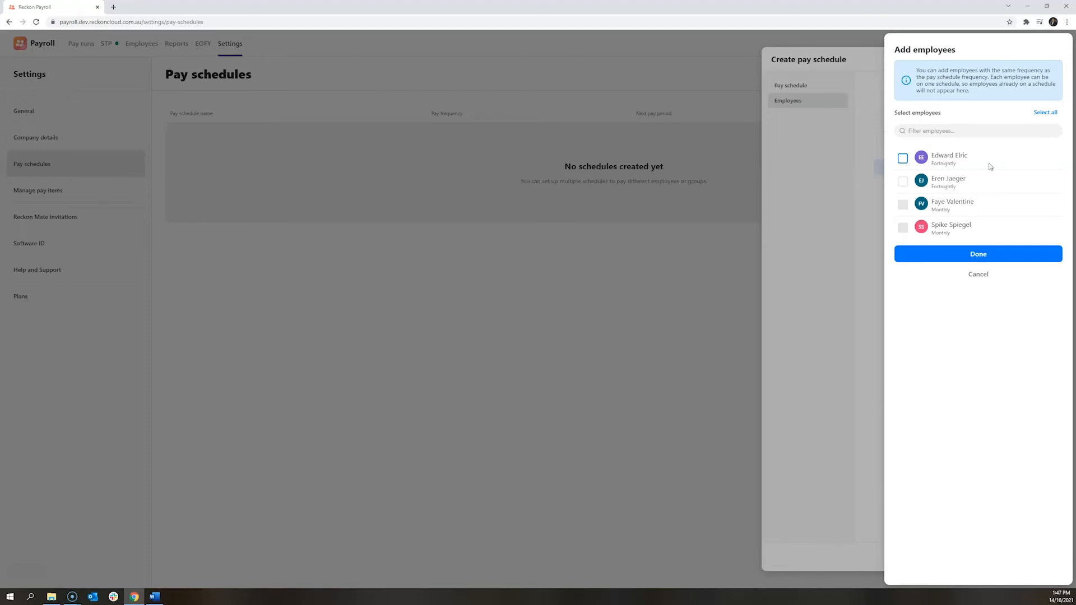
pyautogui.click(978, 168)
pyautogui.click(903, 158)
pyautogui.click(963, 256)
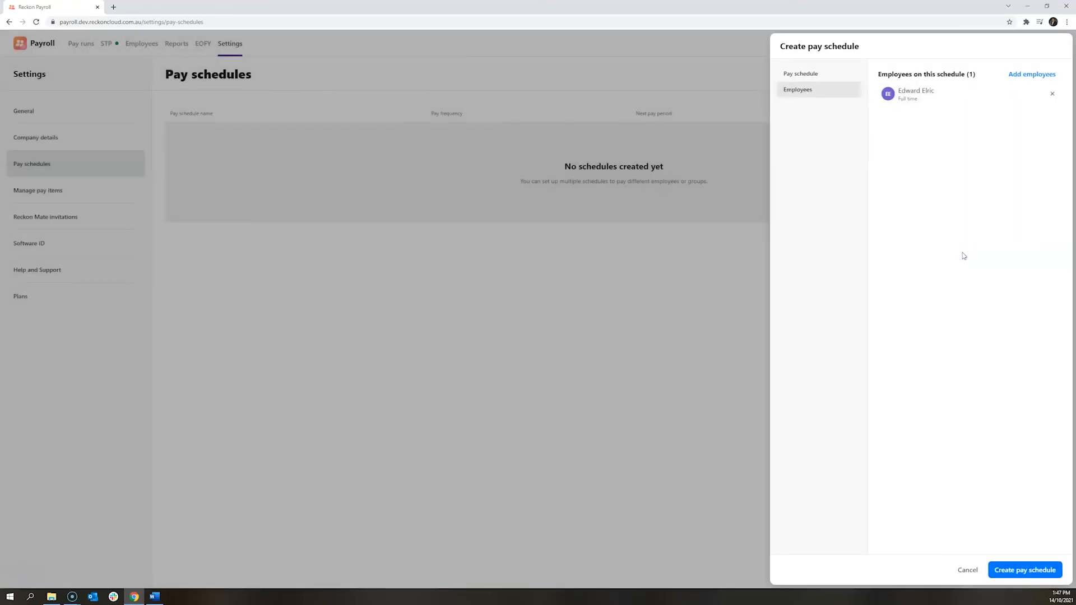
pyautogui.click(976, 460)
pyautogui.click(1030, 569)
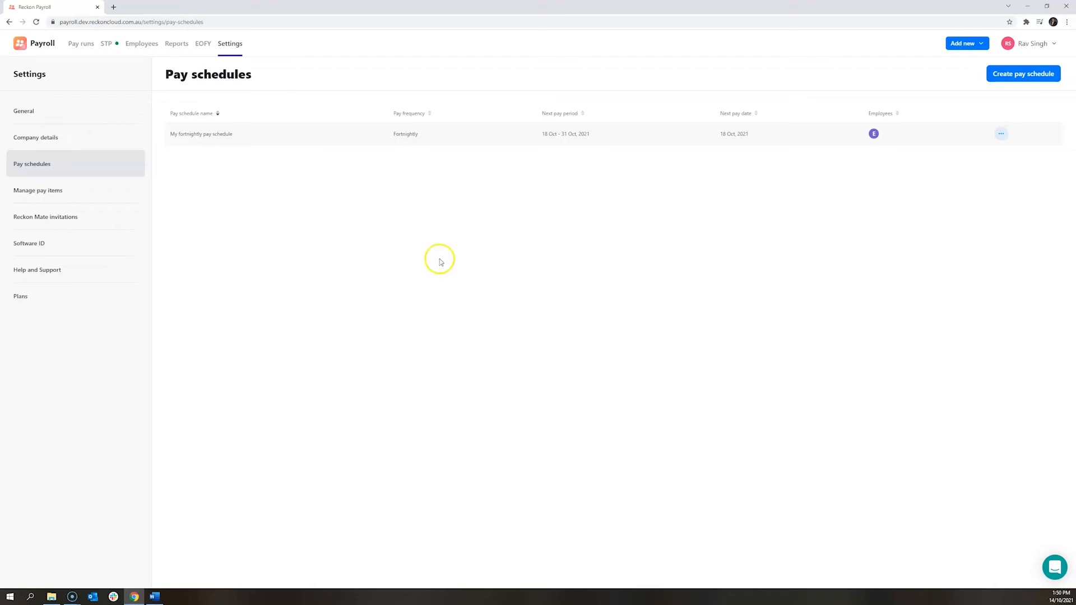
# - Edit the second active employee's record and assign the employee to "My fortnightly pay schedule", keeping the Fortnightly pay frequency
pyautogui.click(142, 48)
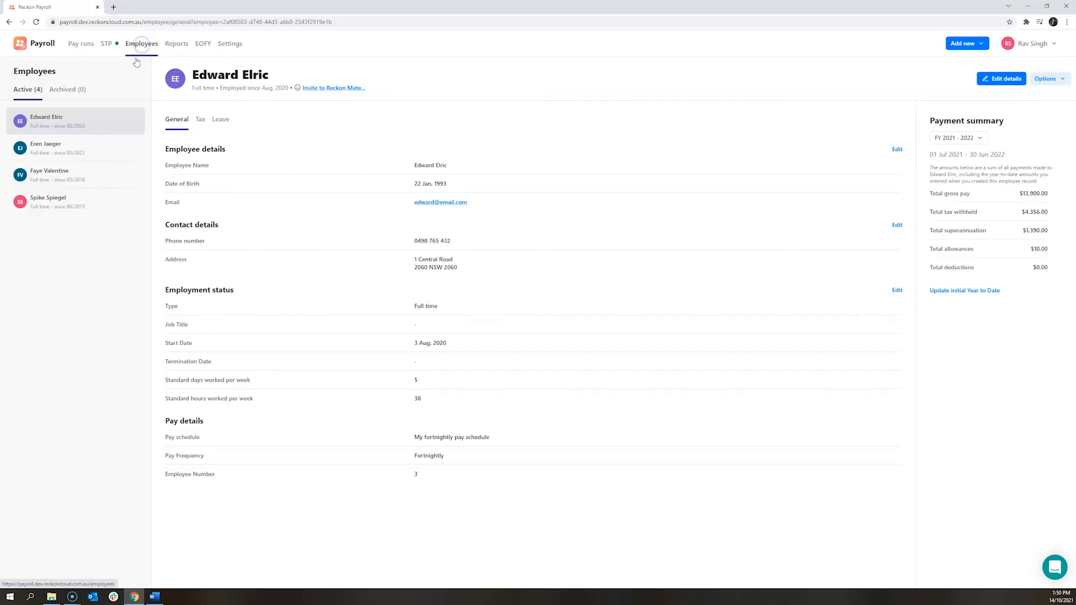
pyautogui.click(96, 155)
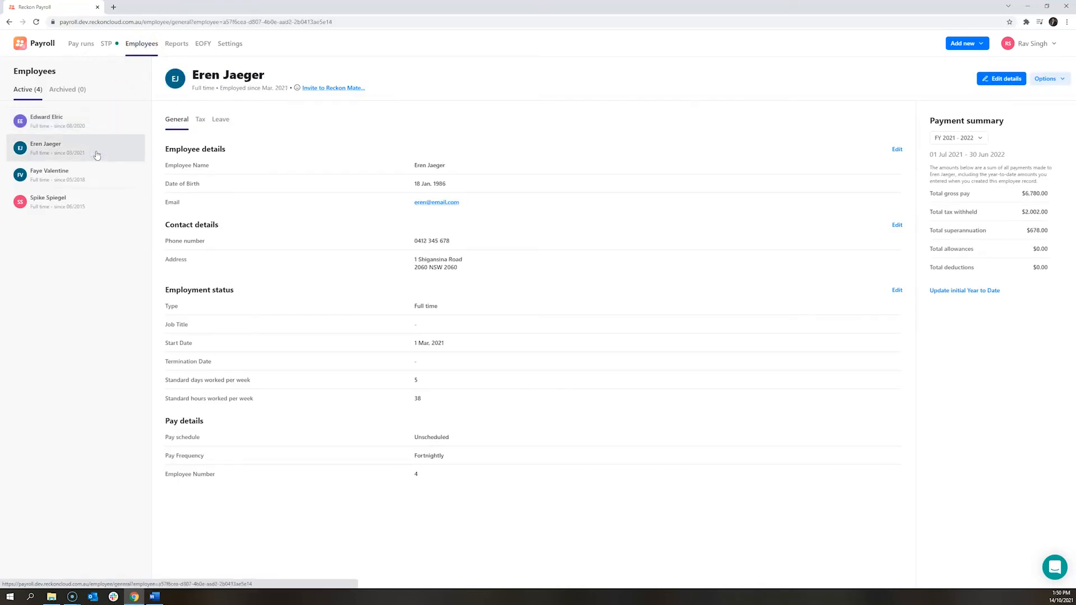
pyautogui.click(1003, 79)
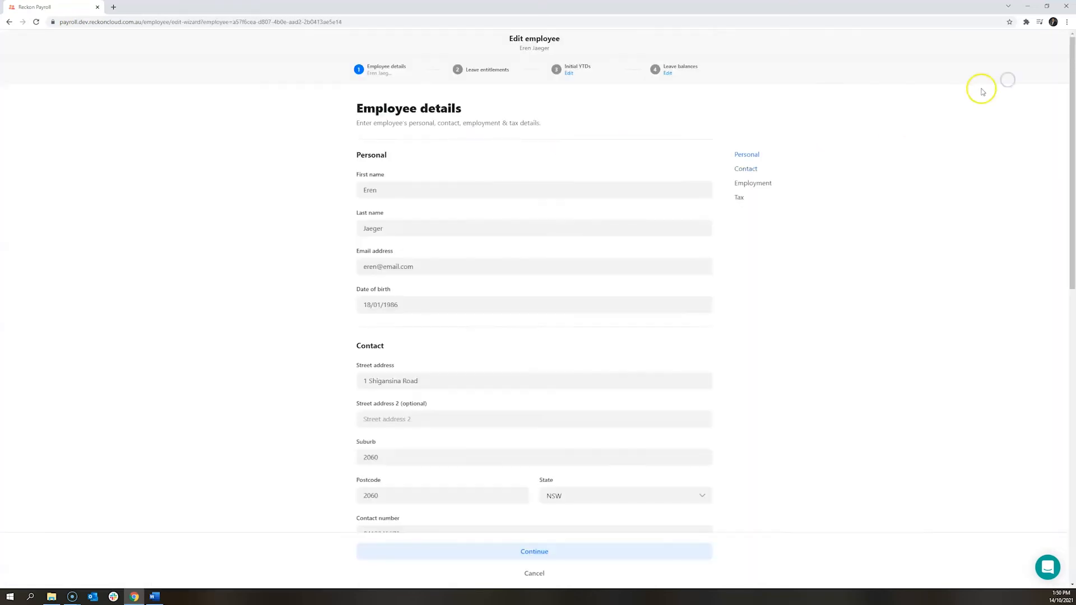
pyautogui.scroll(-8, 302, 334)
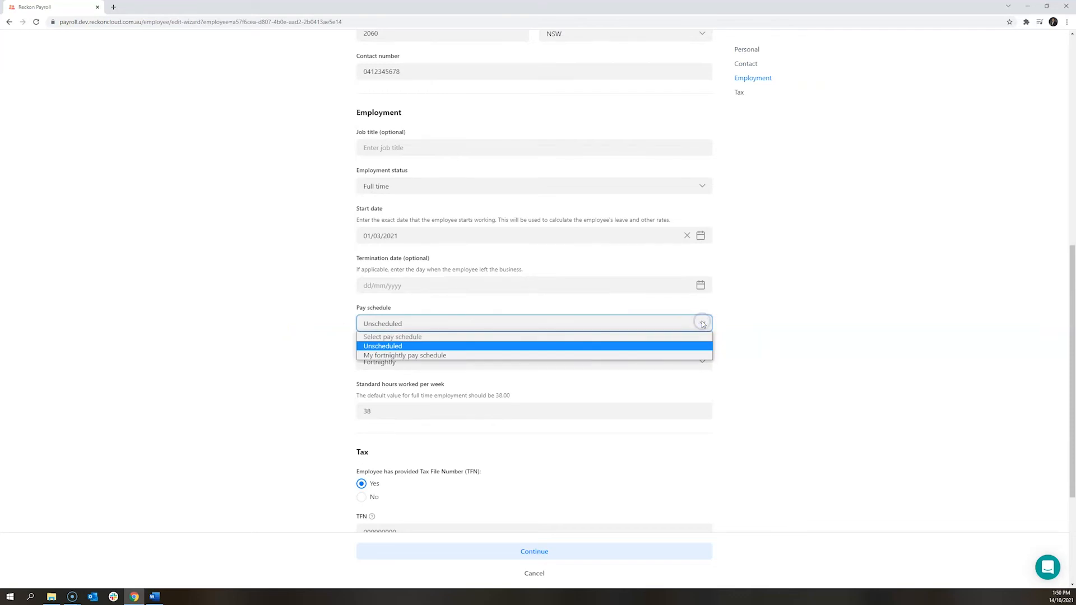
pyautogui.click(631, 355)
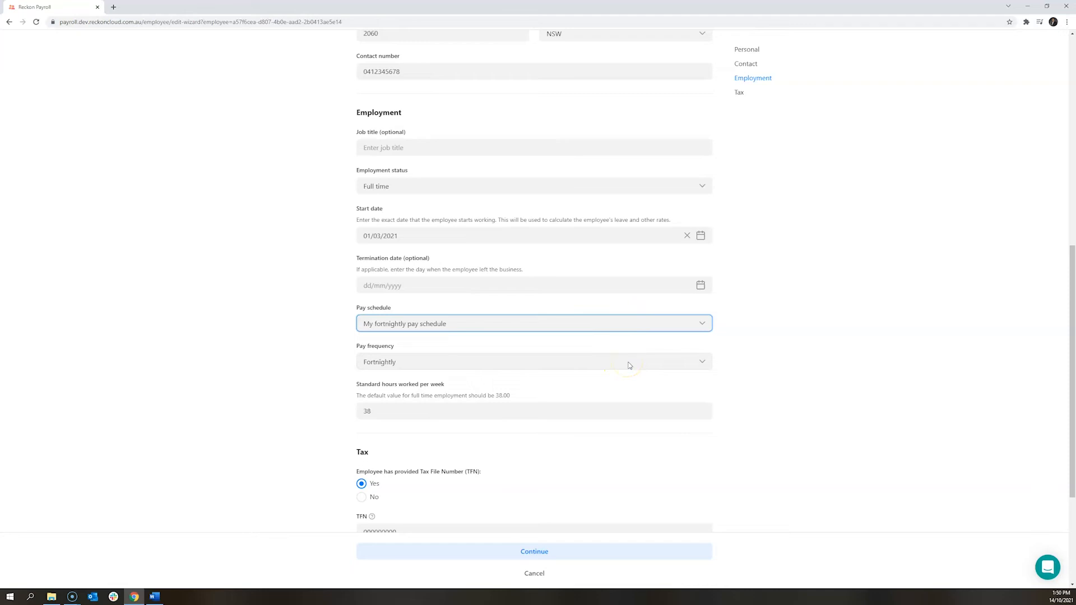
pyautogui.click(629, 365)
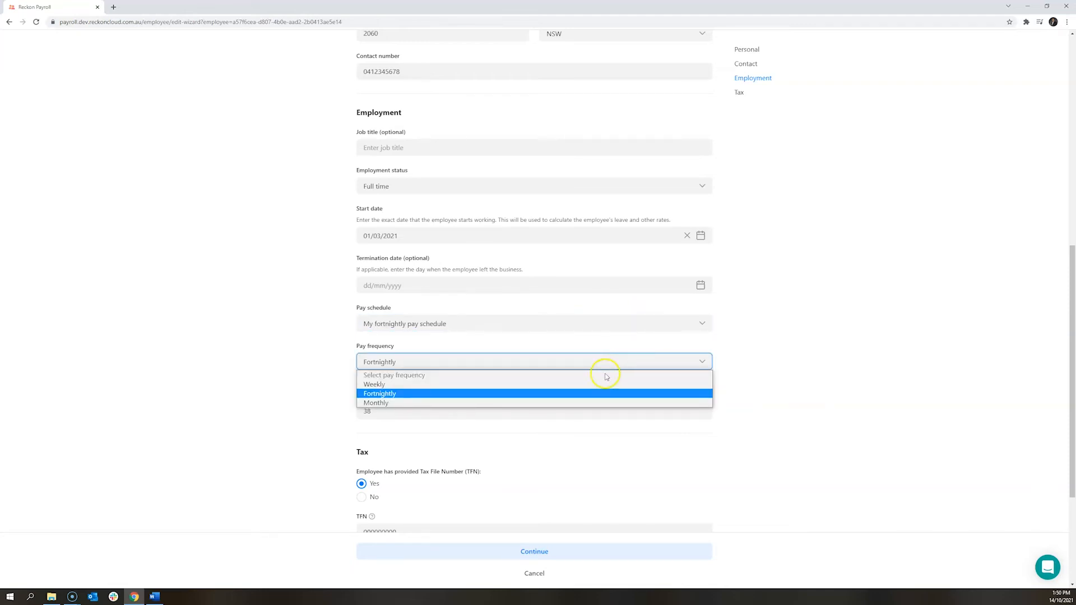
pyautogui.click(795, 367)
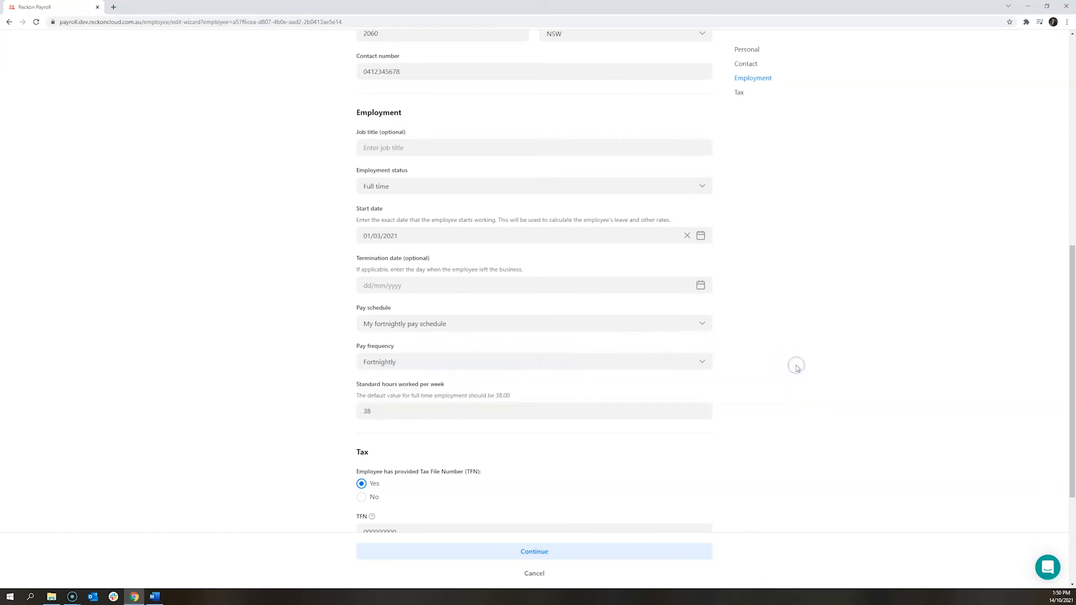
# - Save the employee's details and leave entitlements, skip the initial YTDs, and leave the employee wizard
pyautogui.scroll(-3, 796, 367)
pyautogui.click(577, 549)
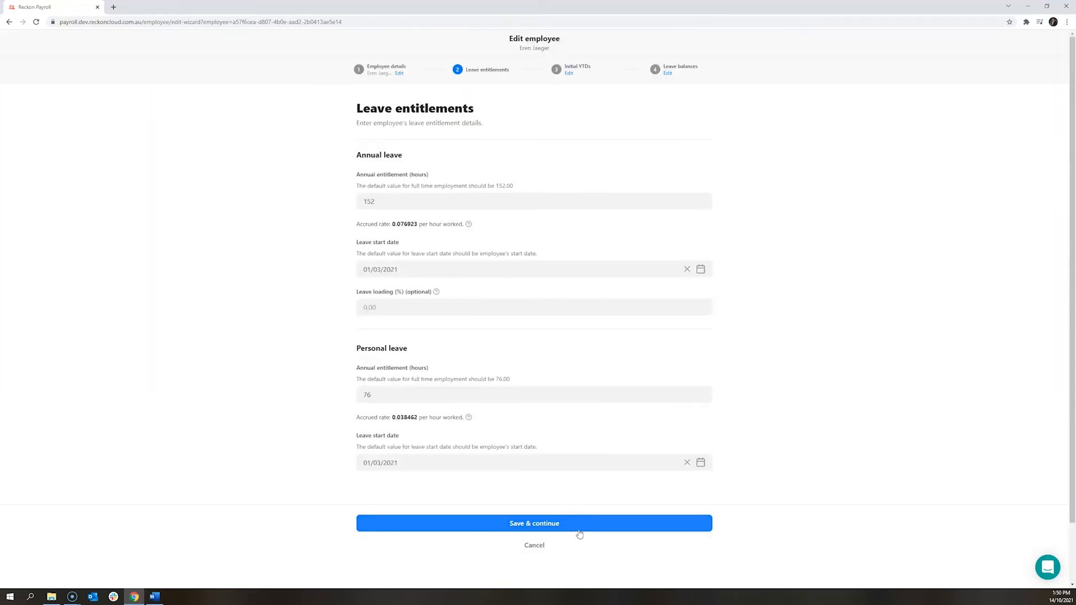
pyautogui.click(580, 526)
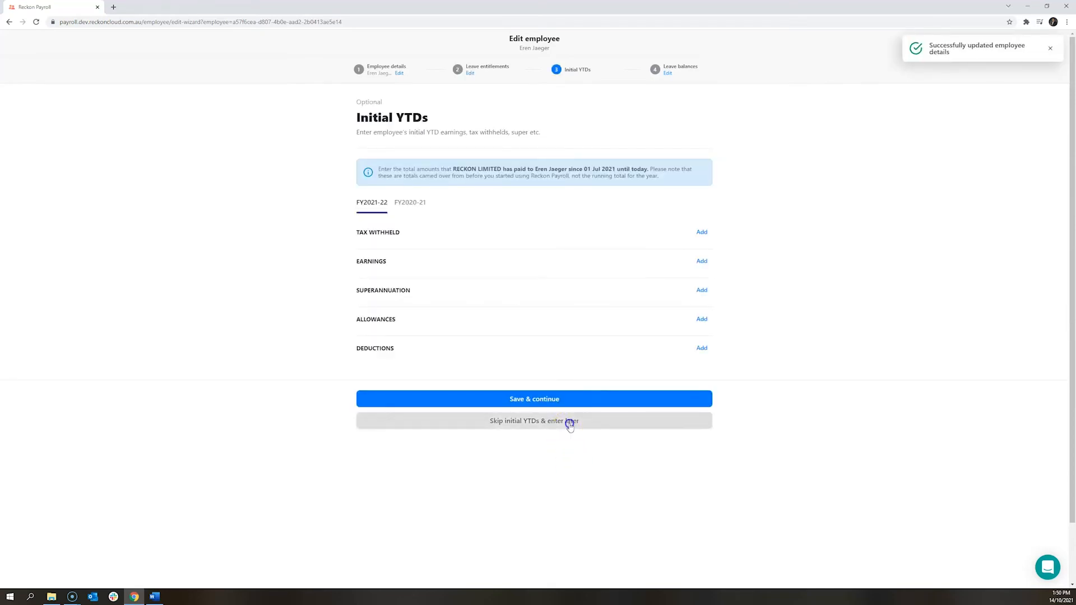
pyautogui.click(569, 421)
pyautogui.click(537, 573)
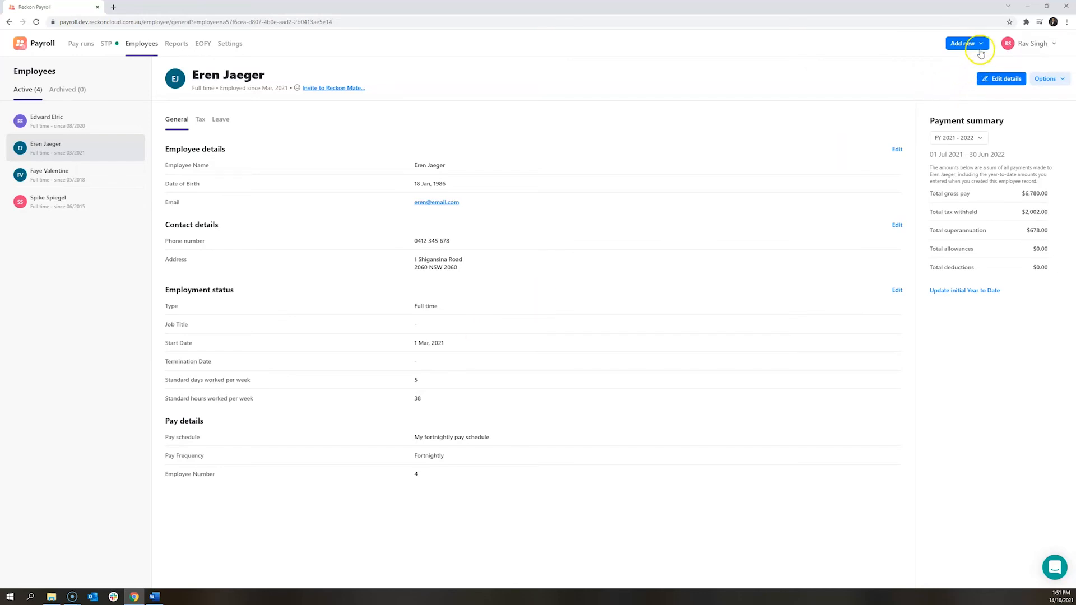
# - Start a new pay run based on "My fortnightly pay schedule"
pyautogui.click(981, 45)
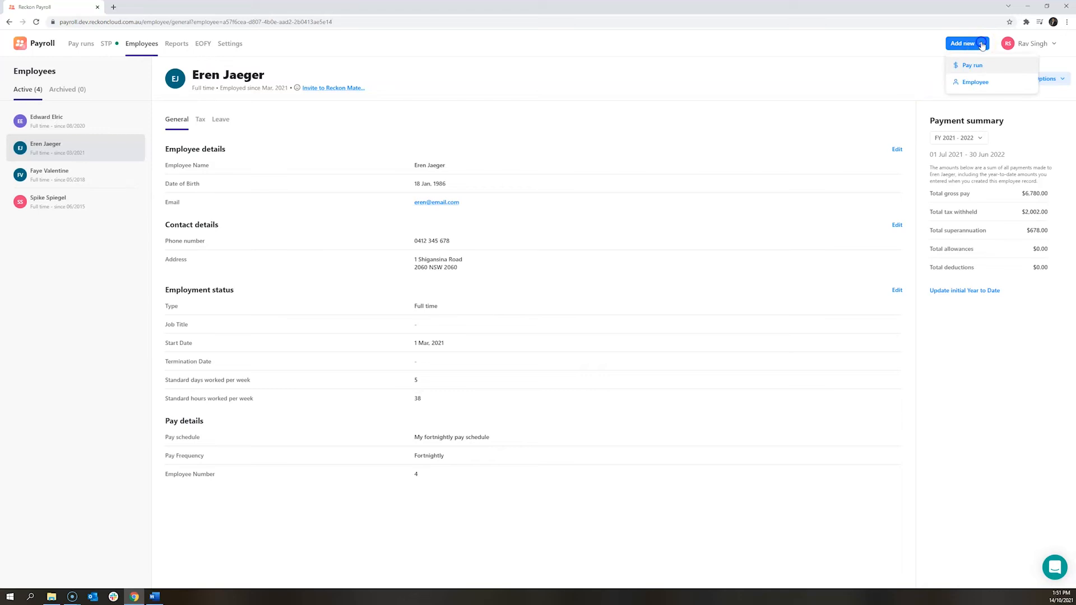
pyautogui.click(975, 66)
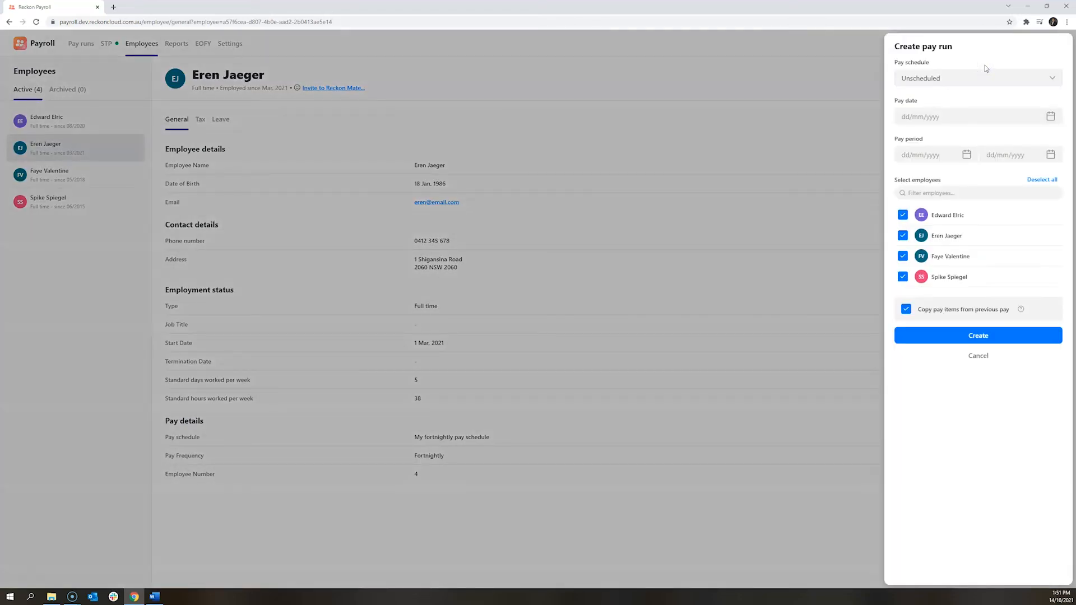
pyautogui.click(1028, 79)
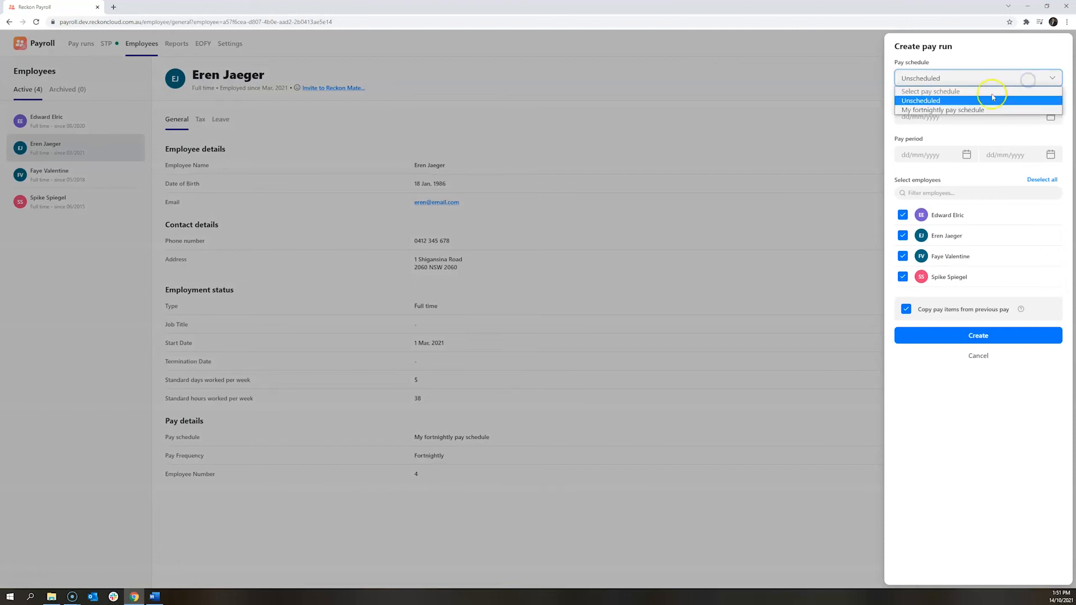
pyautogui.click(968, 110)
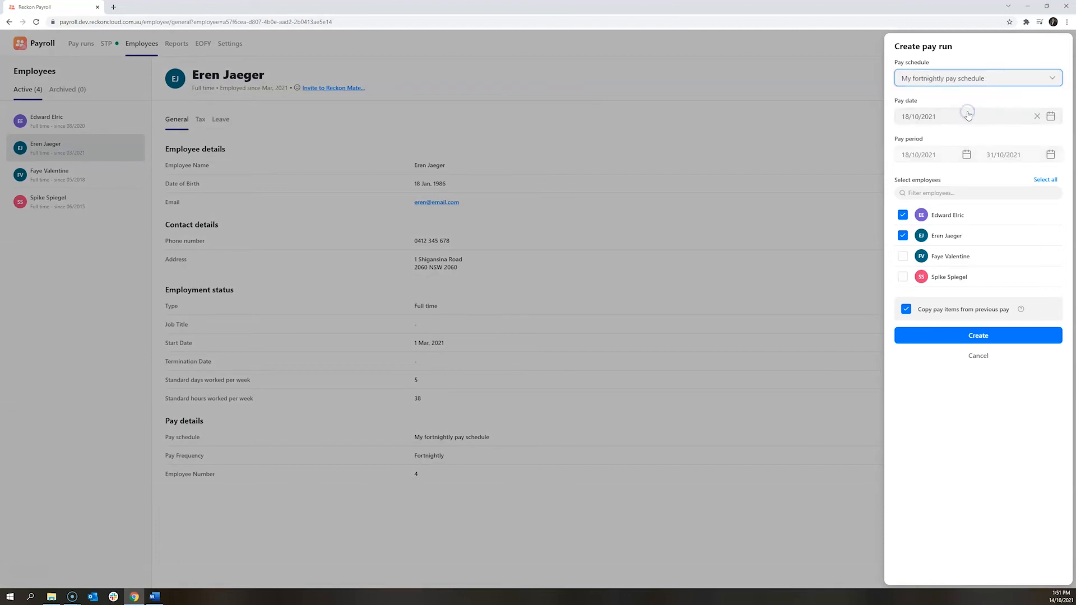
pyautogui.click(978, 106)
pyautogui.click(1035, 79)
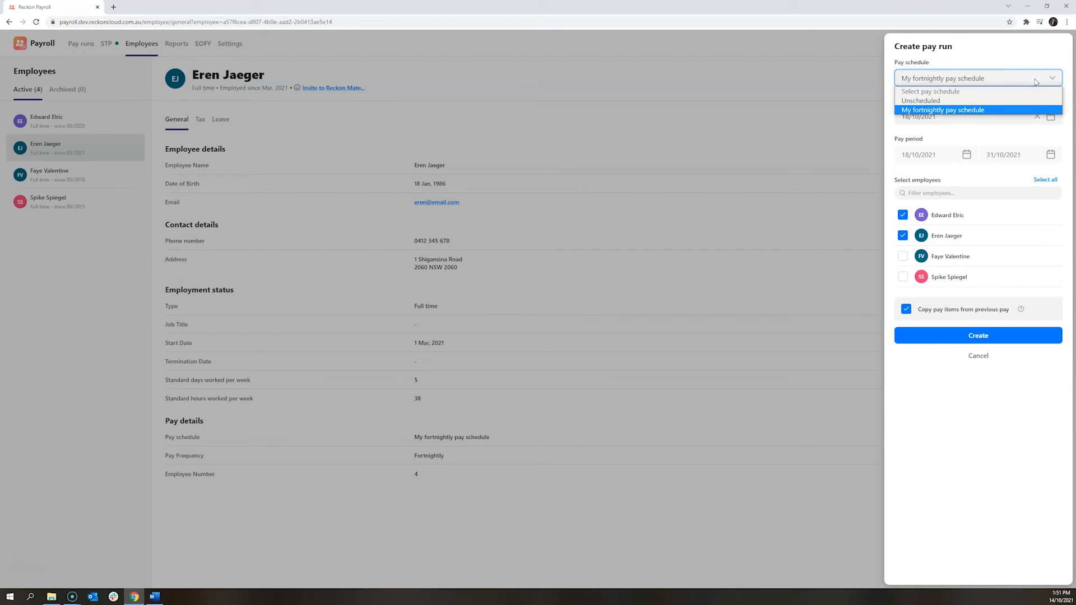
pyautogui.click(1035, 81)
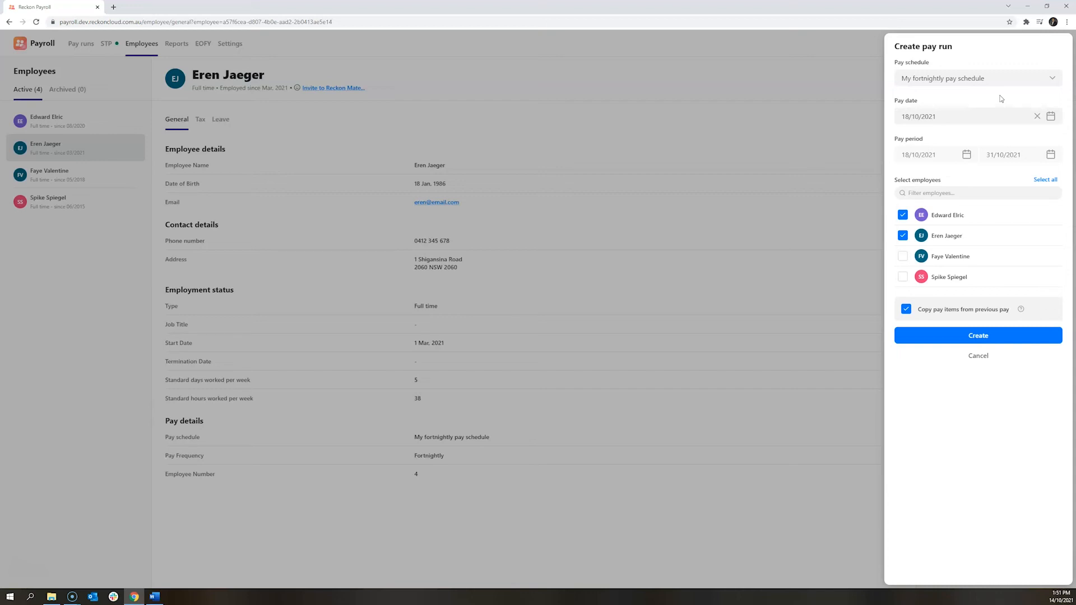
pyautogui.click(988, 133)
pyautogui.click(945, 343)
pyautogui.click(1051, 78)
pyautogui.click(1052, 78)
pyautogui.click(942, 390)
pyautogui.click(948, 367)
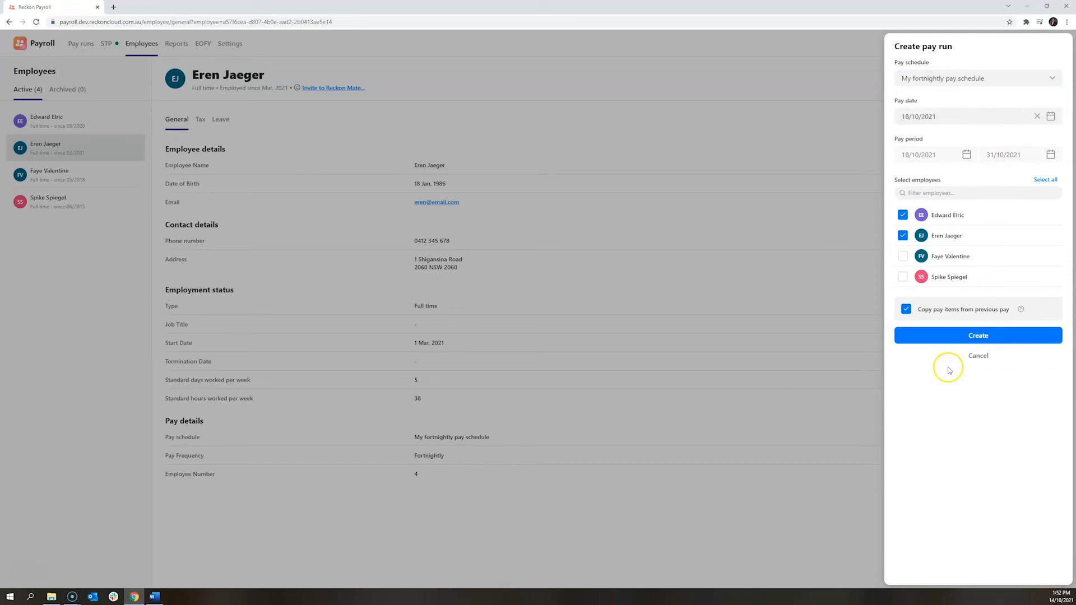
# - Create the pay run with the schedule's dates and employees, and review the first employee's pay details
pyautogui.click(958, 337)
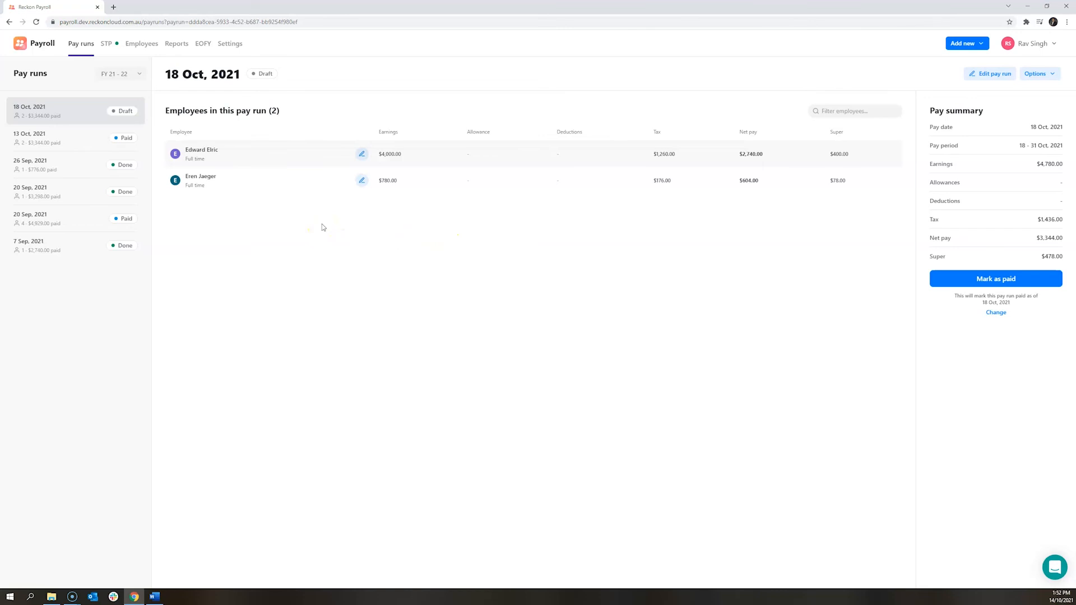
pyautogui.click(360, 155)
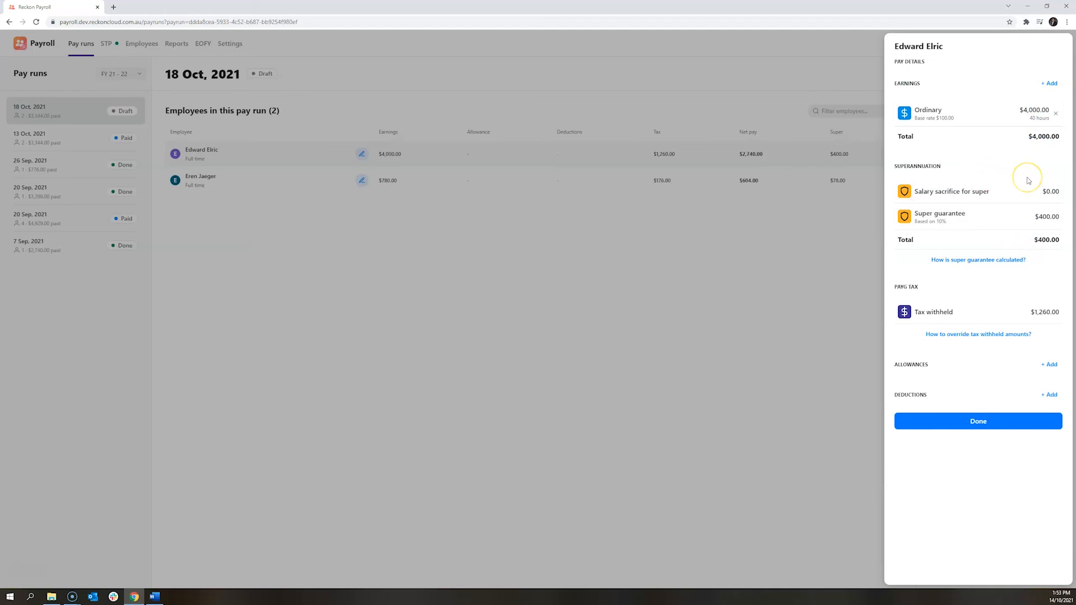
pyautogui.click(989, 420)
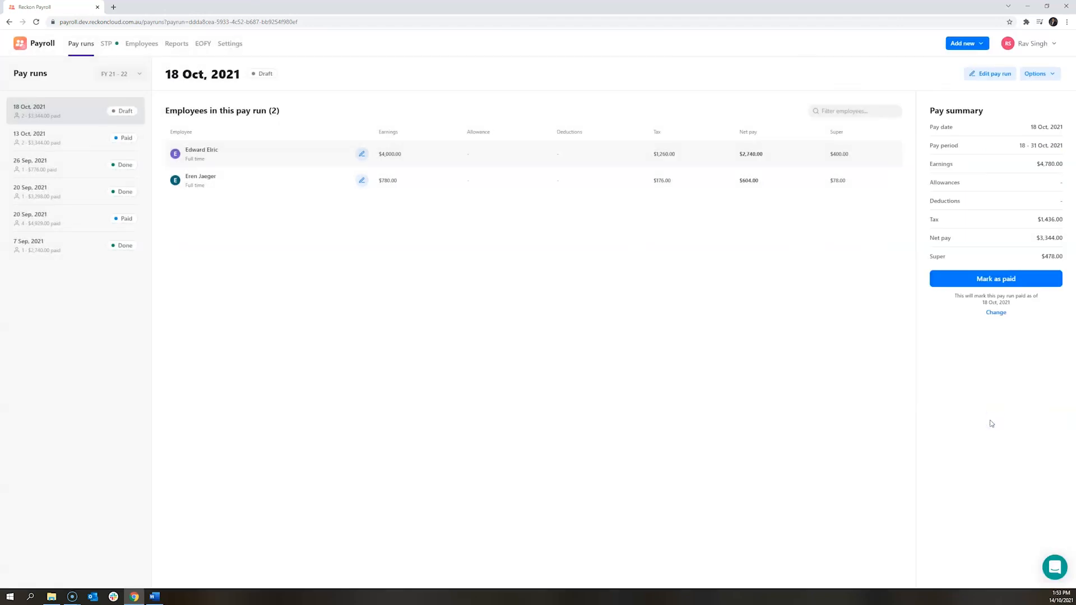
# - Mark the 18 Oct 2021 pay run as paid and open its STP declaration
pyautogui.click(967, 283)
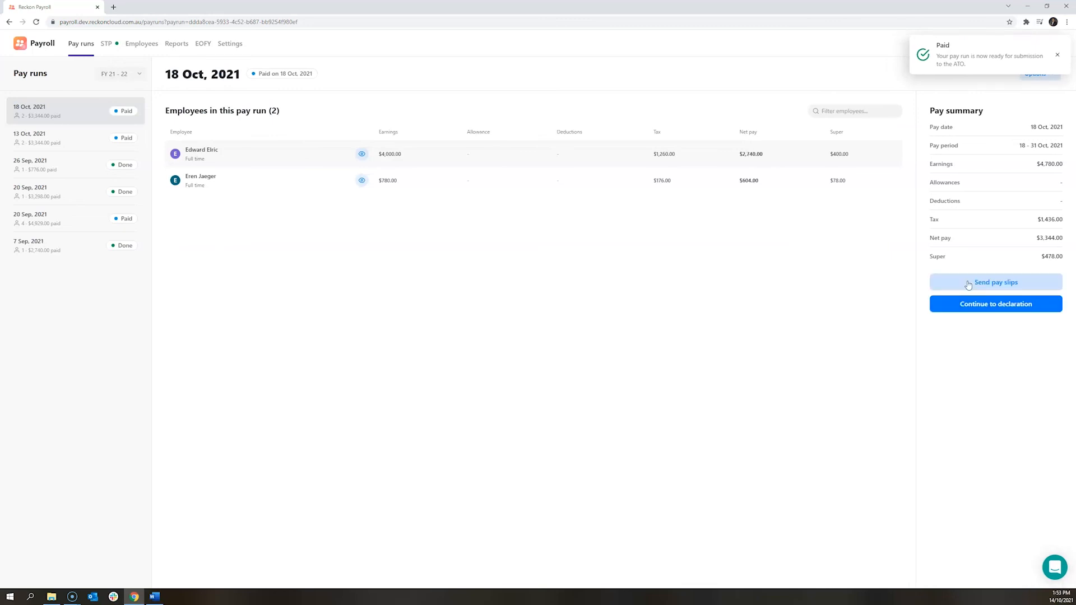
pyautogui.click(971, 369)
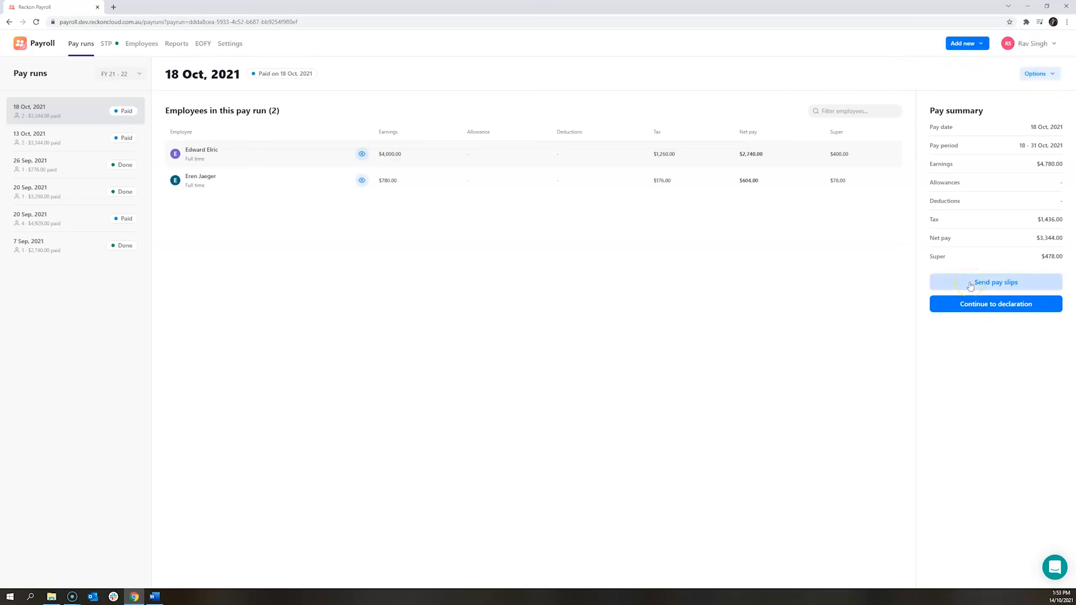
pyautogui.click(976, 311)
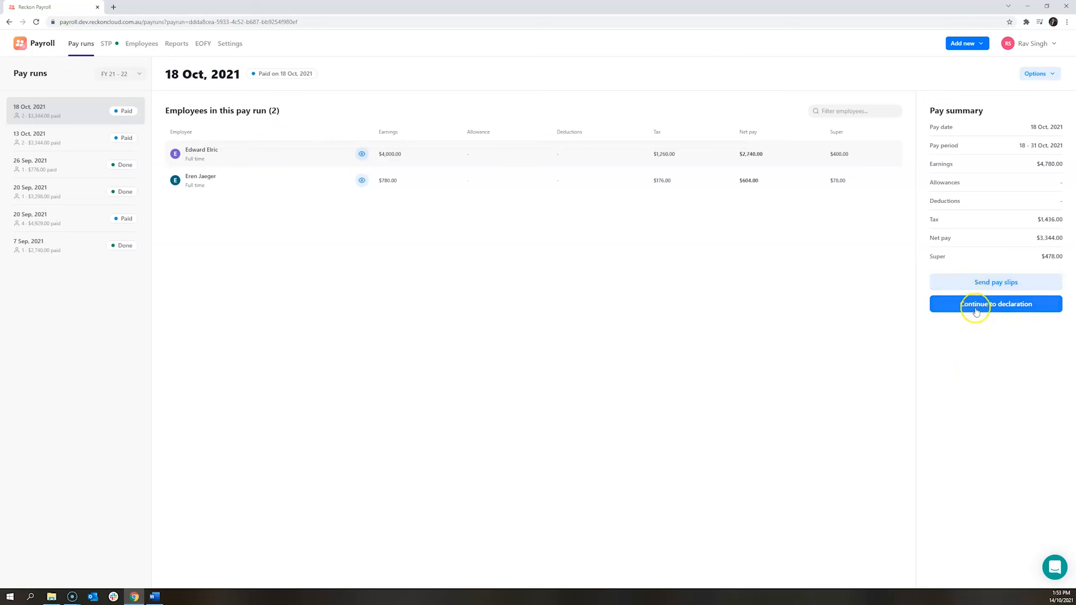
pyautogui.click(976, 310)
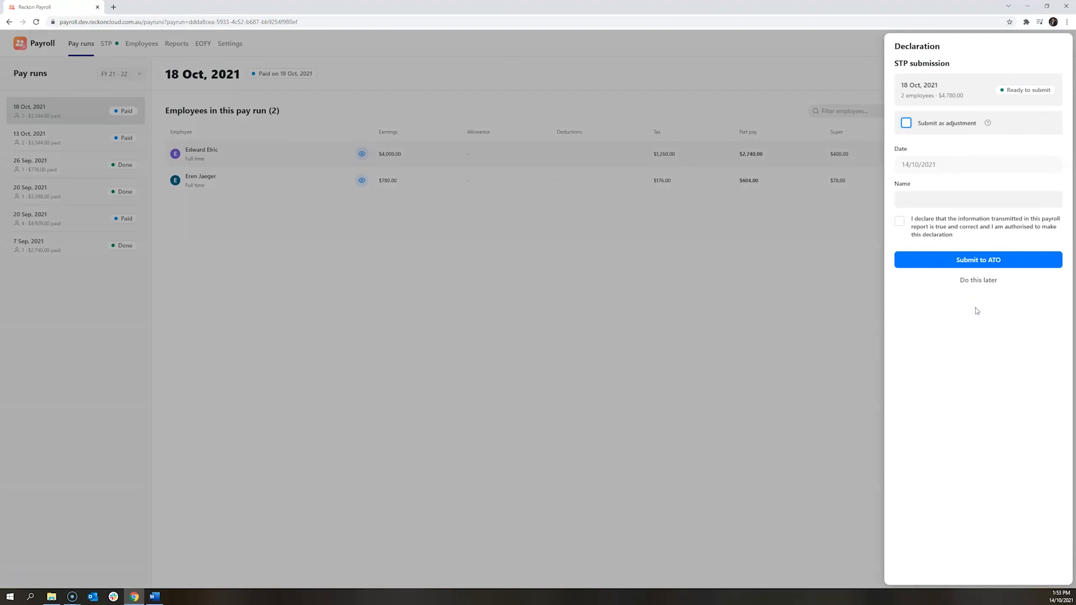